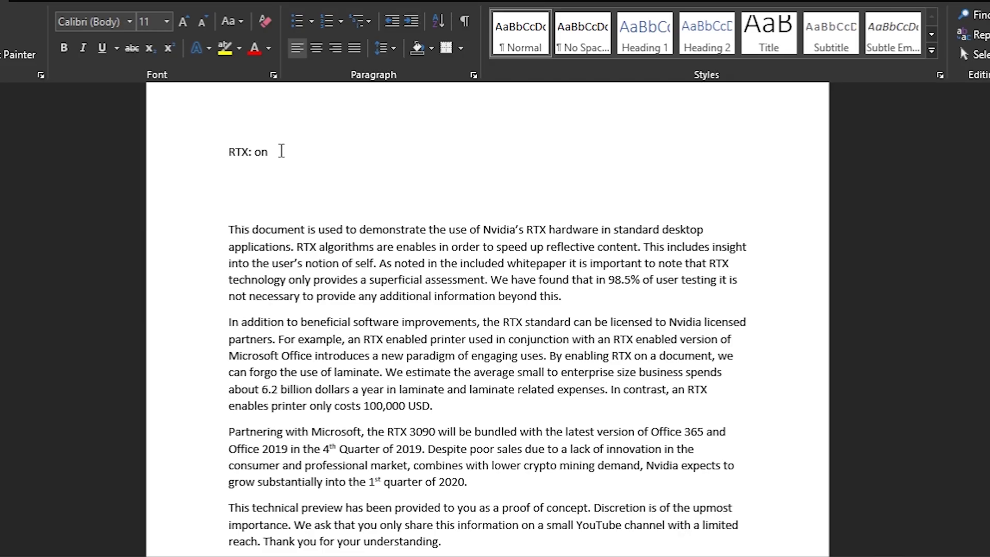
# Show the full-page print preview of the document with the 'RTX: on' line using Ctrl+P
pyautogui.hotkey('ctrl', 'p')
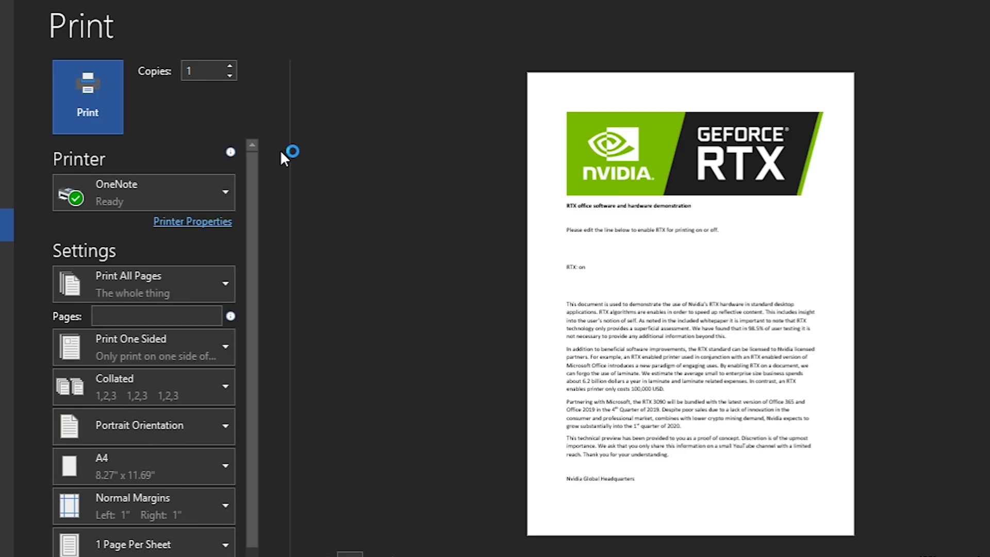